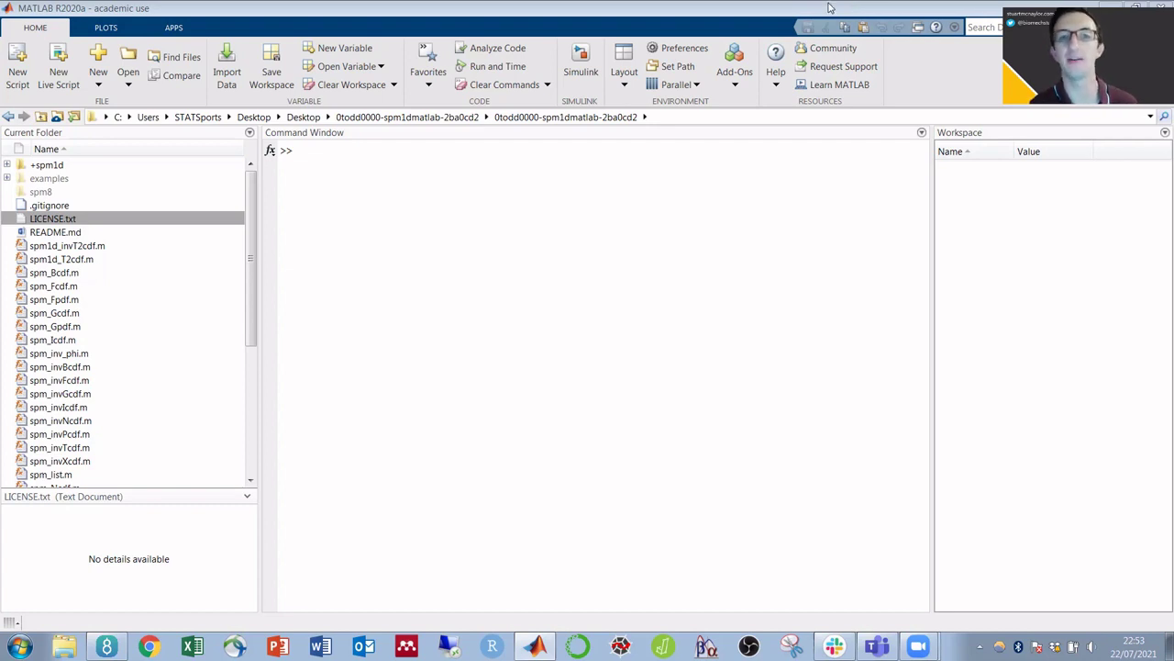
Step: Go into the examples folder, expand stats1d and browse its example scripts
{"action": "left_click", "coordinate": [46, 180]}
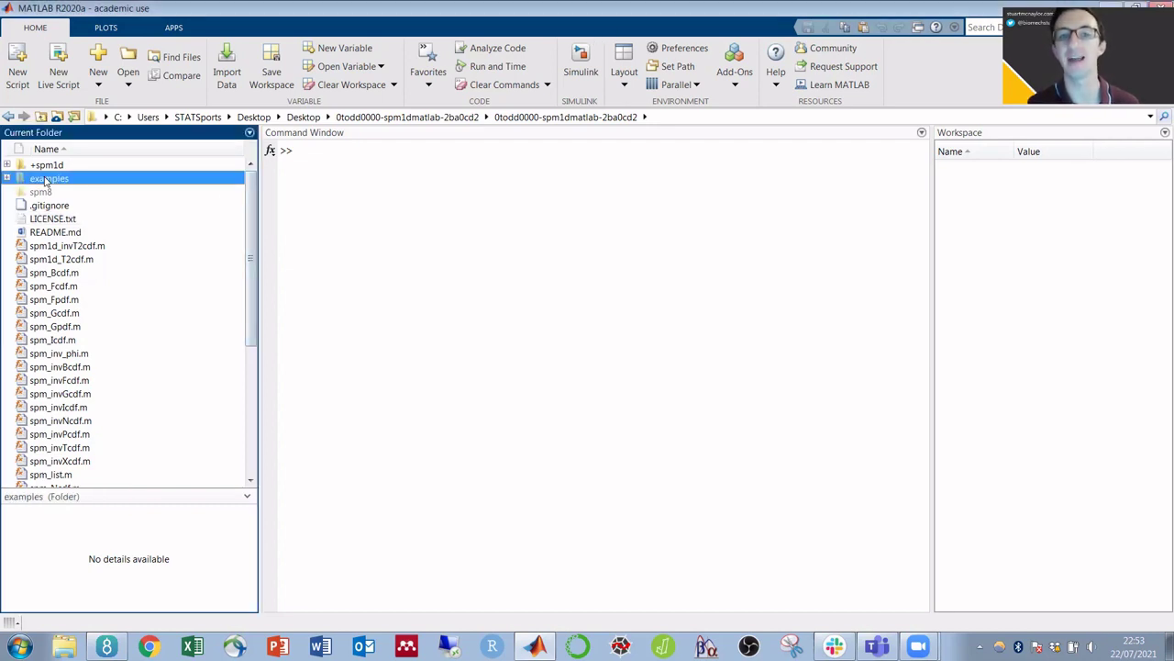
{"action": "mouse_move", "coordinate": [46, 180]}
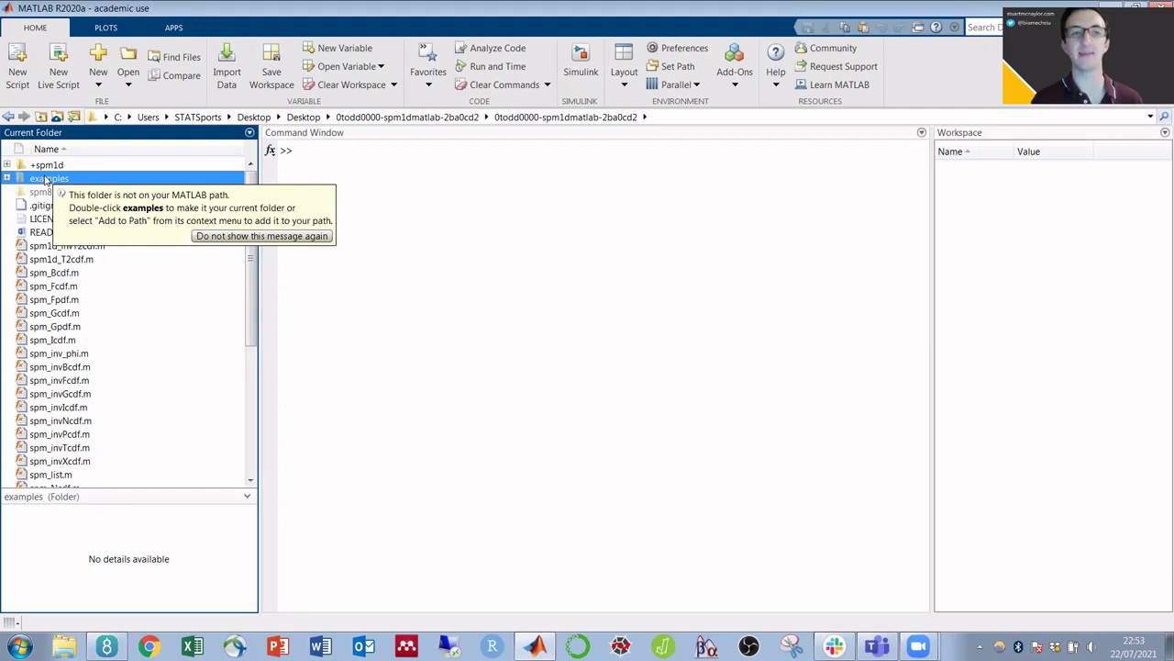
{"action": "double_click", "coordinate": [46, 180]}
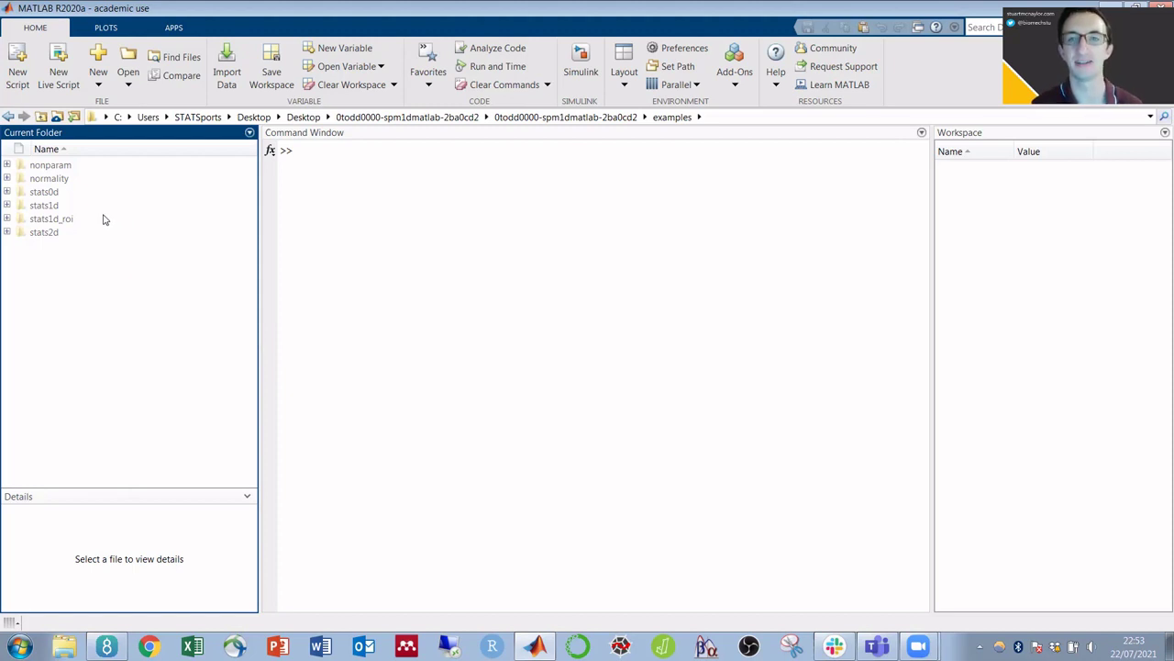
{"action": "left_click", "coordinate": [7, 206]}
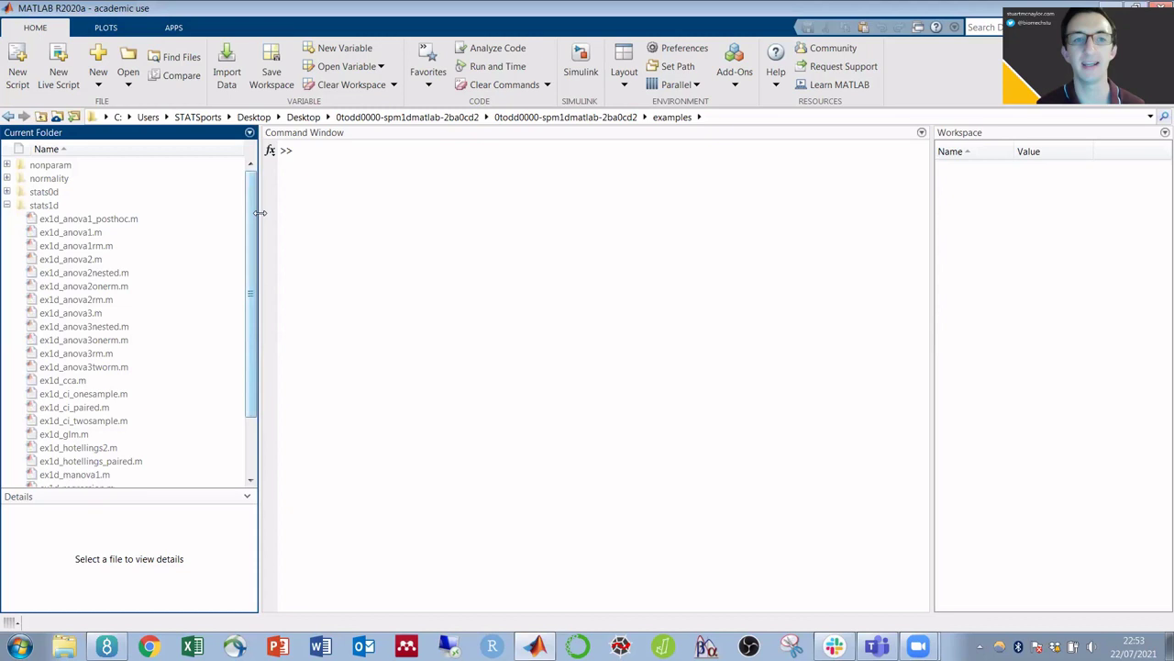
{"action": "left_click_drag", "start_coordinate": [252, 233], "coordinate": [237, 306]}
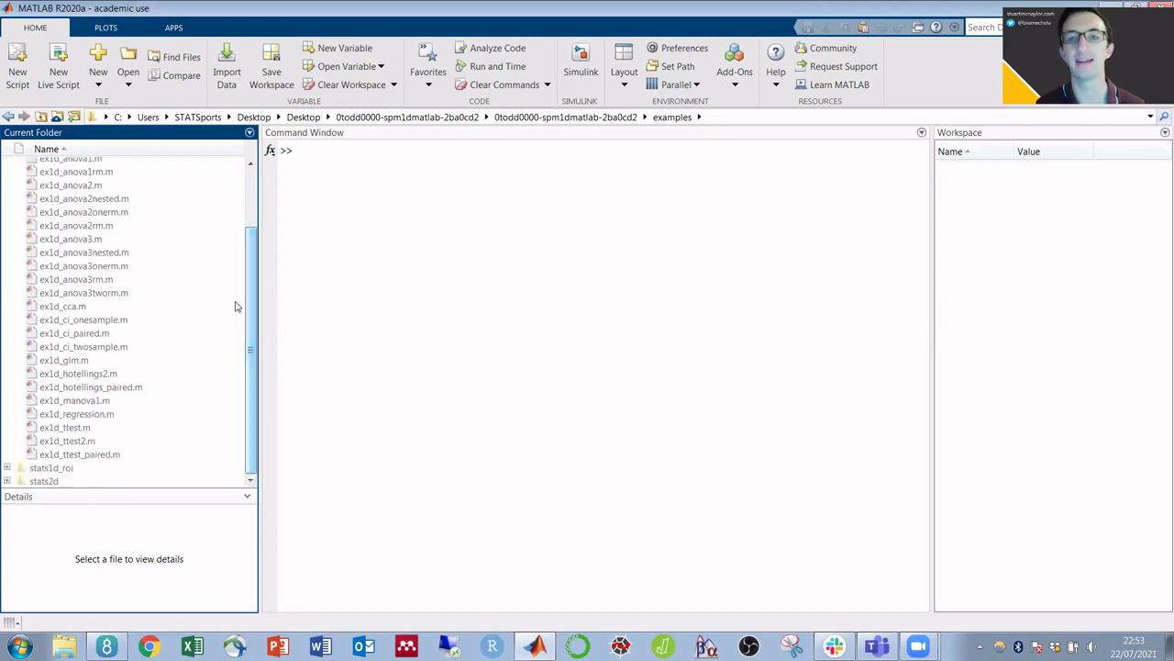
{"action": "left_click", "coordinate": [90, 456]}
{"action": "left_click", "coordinate": [83, 412]}
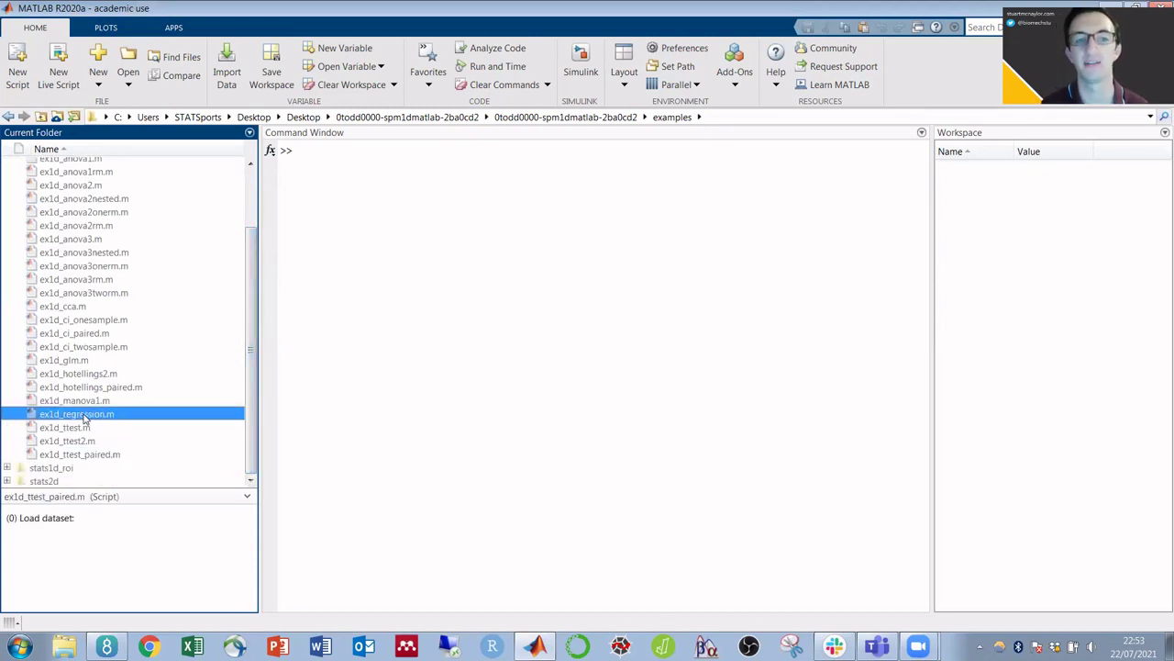
{"action": "left_click", "coordinate": [79, 402]}
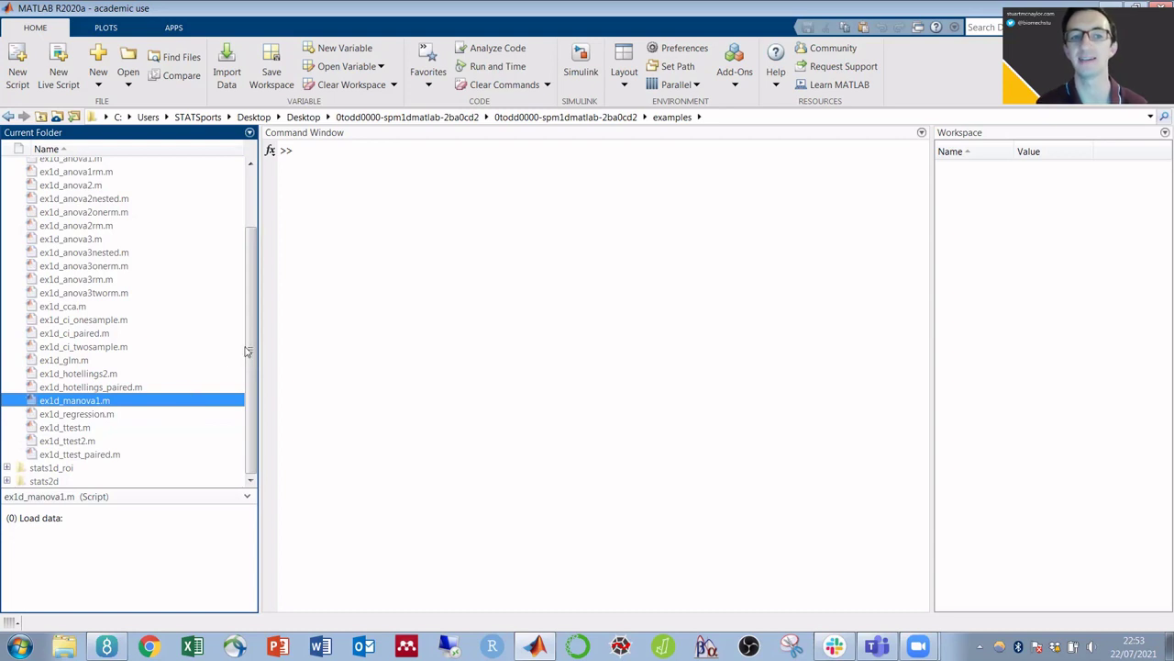
{"action": "left_click_drag", "start_coordinate": [253, 352], "coordinate": [252, 288]}
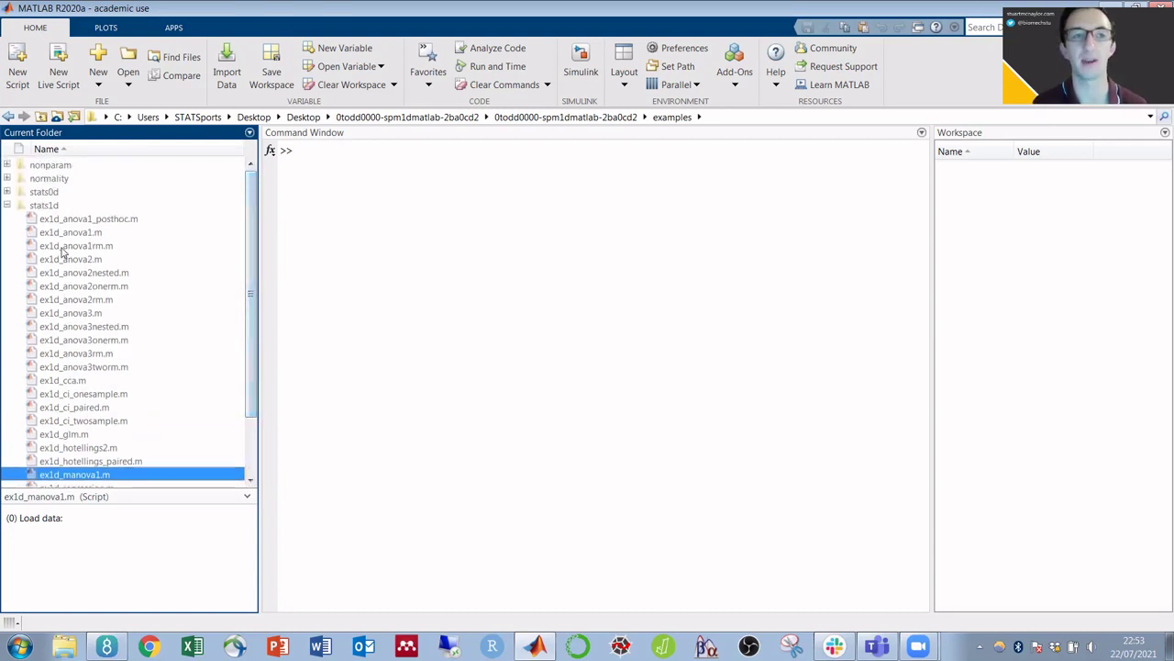
Step: Copy ex1d_anova1.m and paste it into the main spm1d folder
{"action": "left_click", "coordinate": [62, 233]}
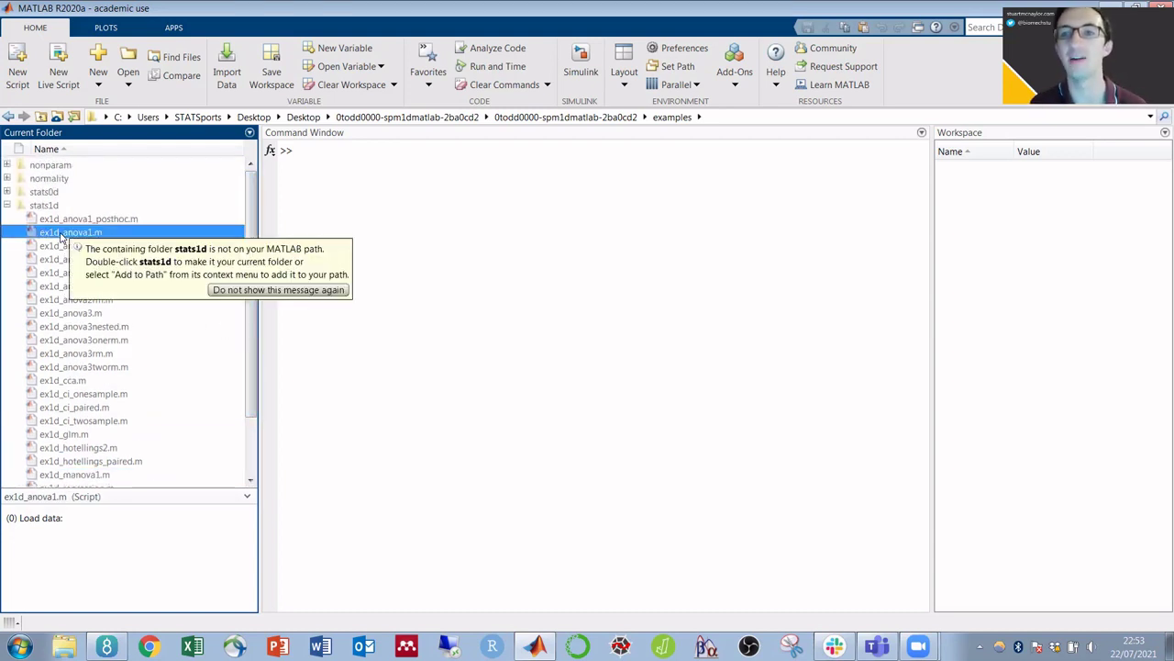
{"action": "right_click", "coordinate": [61, 235]}
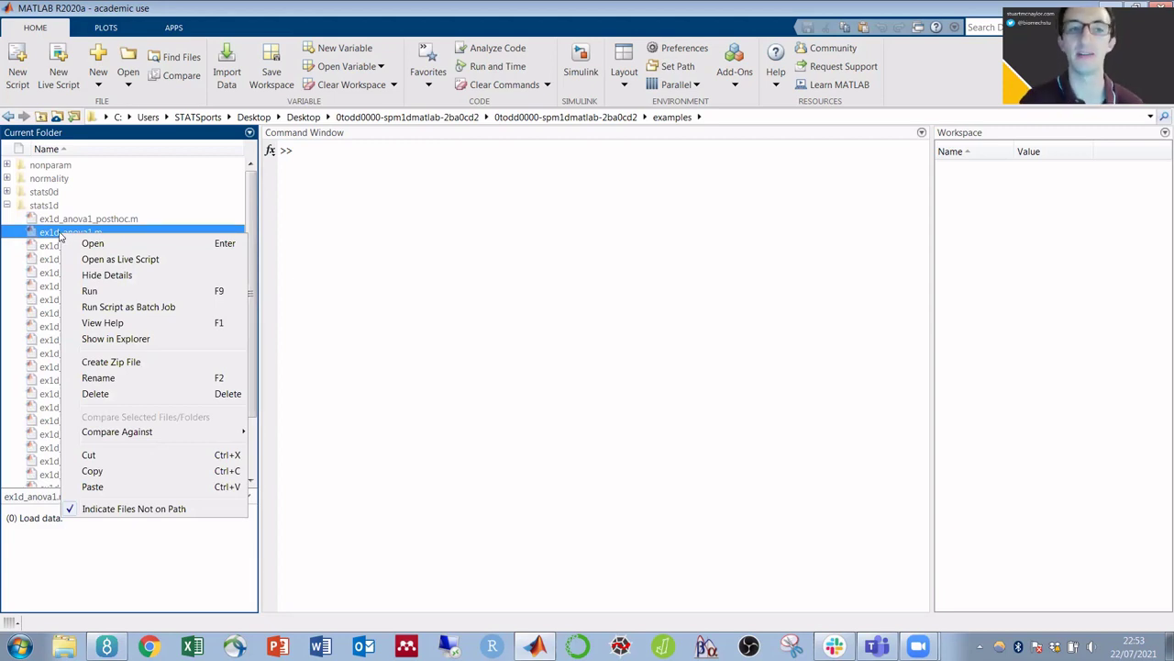
{"action": "left_click", "coordinate": [92, 471]}
{"action": "left_click", "coordinate": [556, 119]}
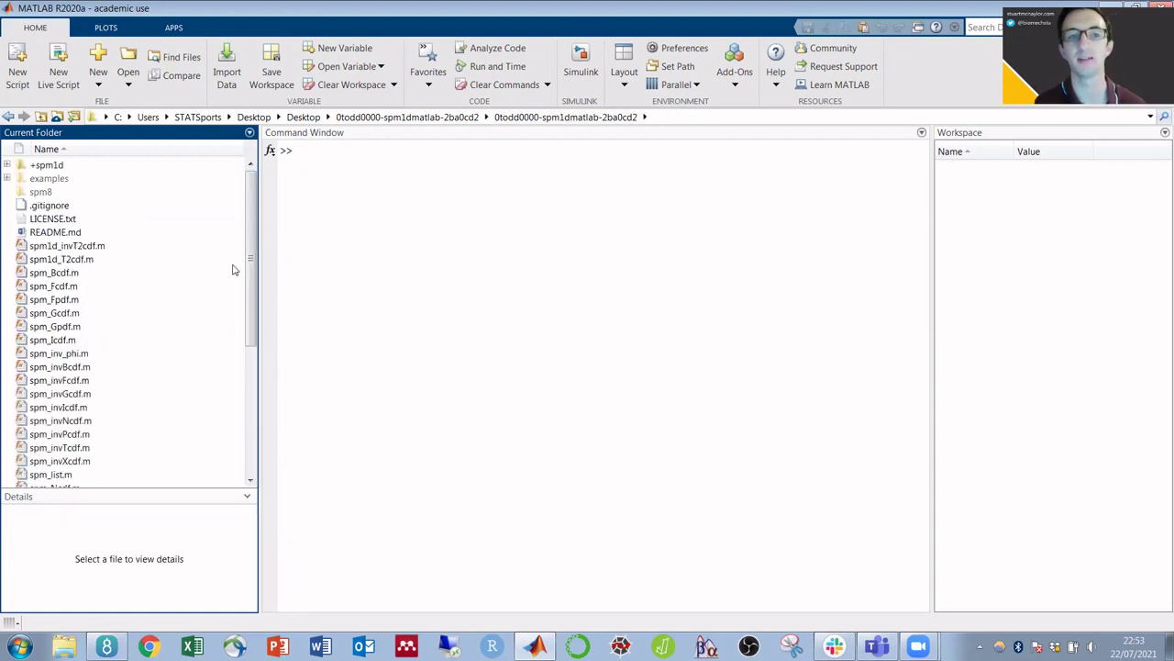
{"action": "right_click", "coordinate": [186, 276]}
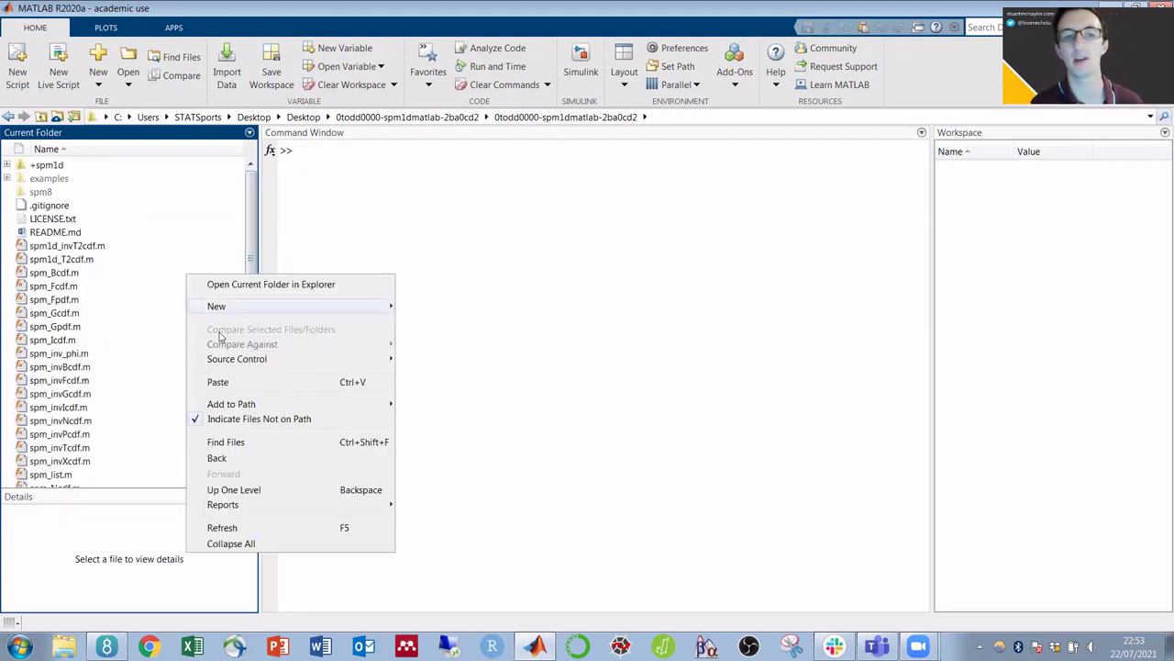
{"action": "left_click", "coordinate": [225, 385]}
Step: Open ex1d_anova1.m and run it to plot SPM{F} against the F* = 4.845 threshold
{"action": "double_click", "coordinate": [81, 223]}
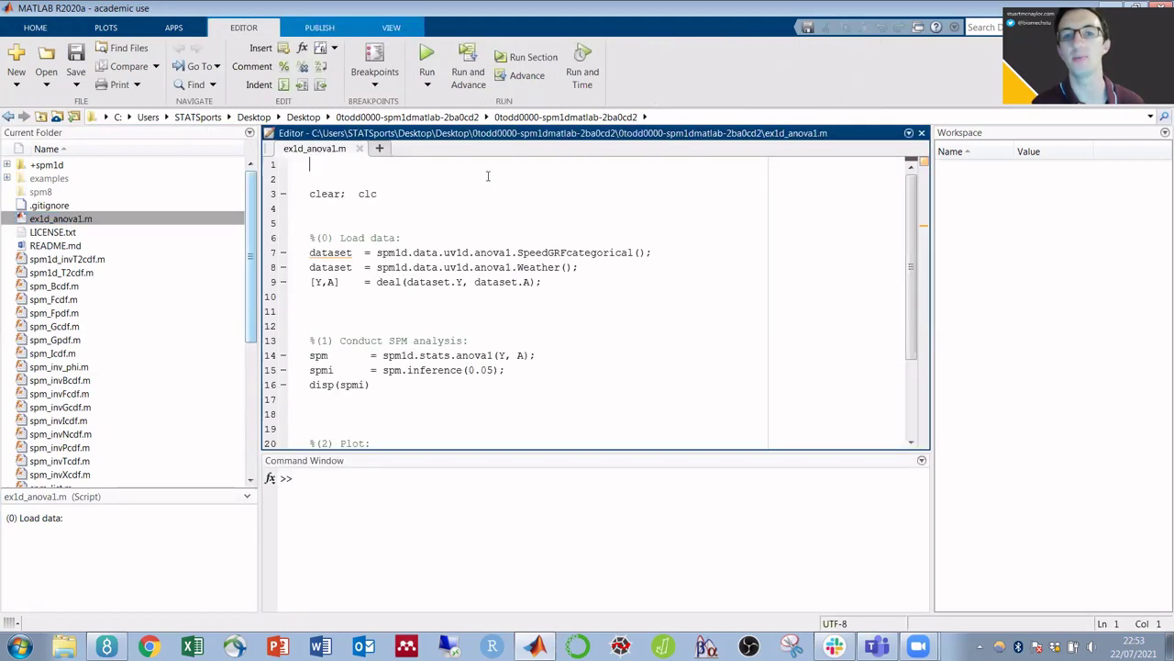
{"action": "left_click", "coordinate": [428, 59]}
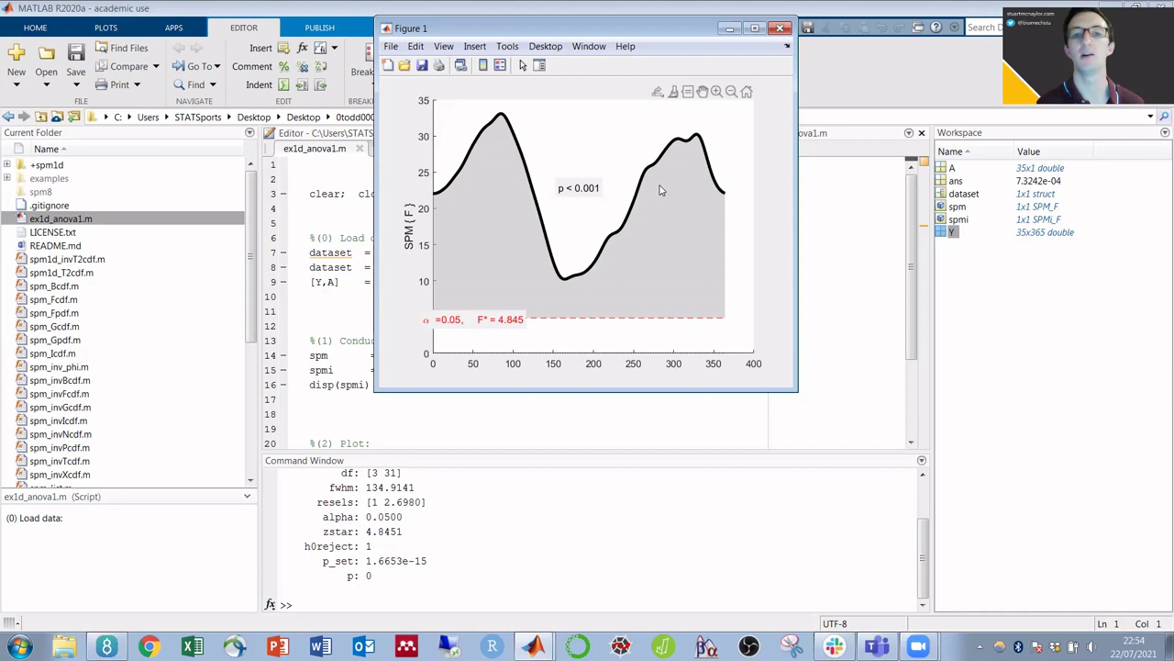
{"action": "mouse_move", "coordinate": [658, 190]}
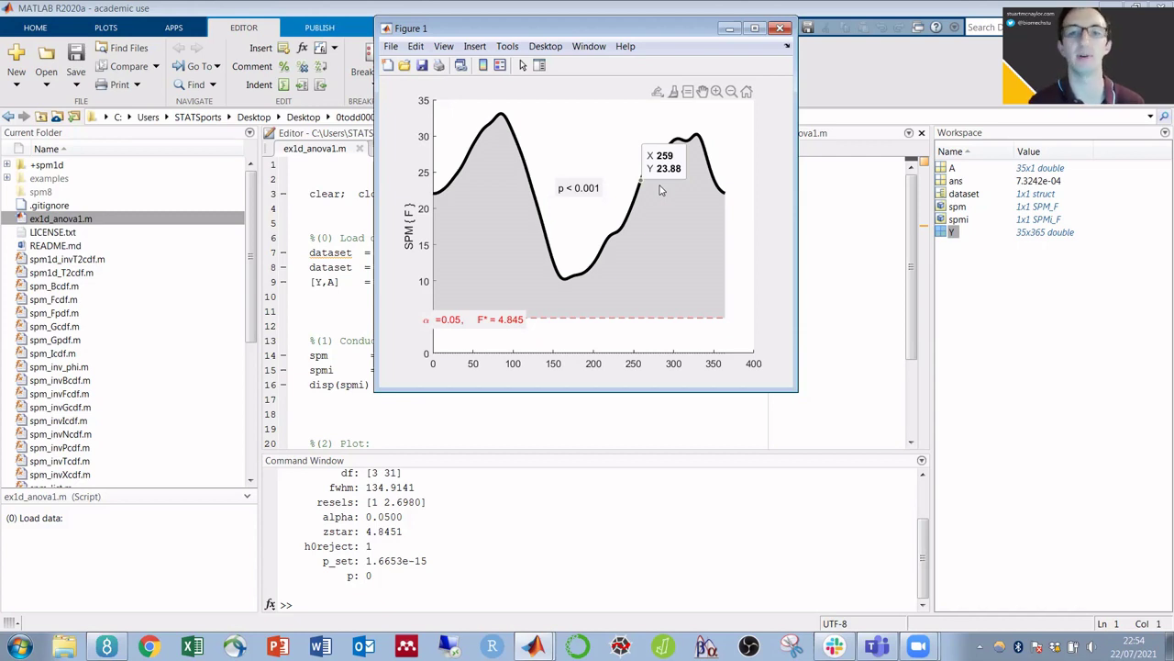
{"action": "left_click", "coordinate": [779, 28]}
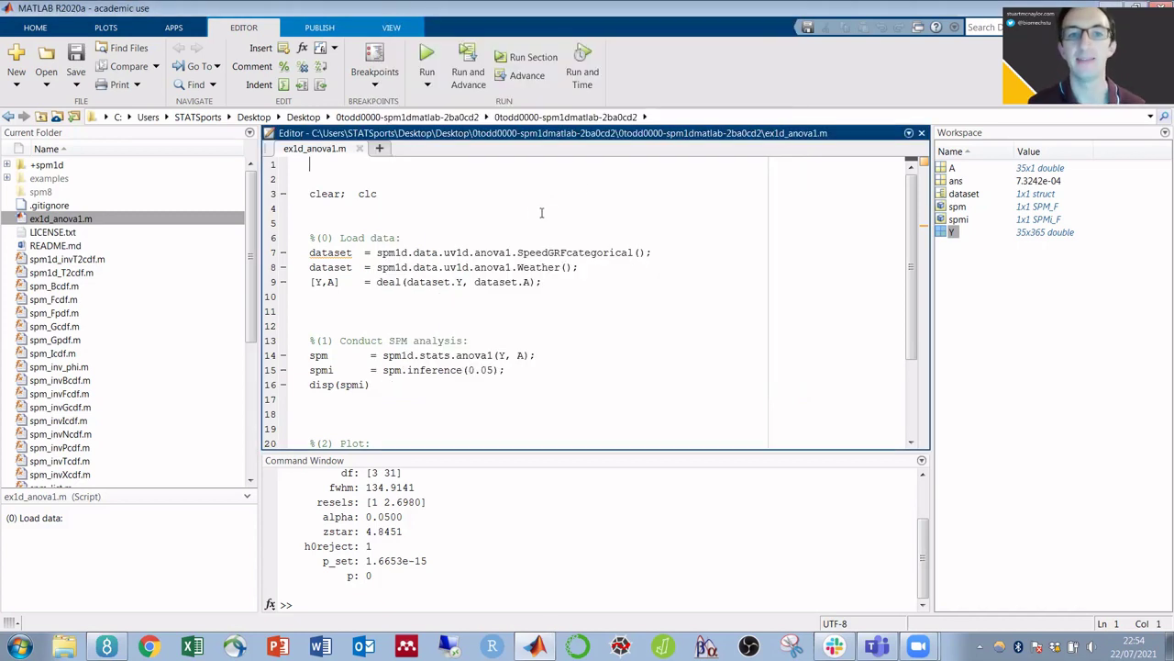
{"action": "left_click", "coordinate": [406, 236]}
{"action": "scroll", "coordinate": [406, 229], "scroll_direction": "down", "scroll_amount": 2}
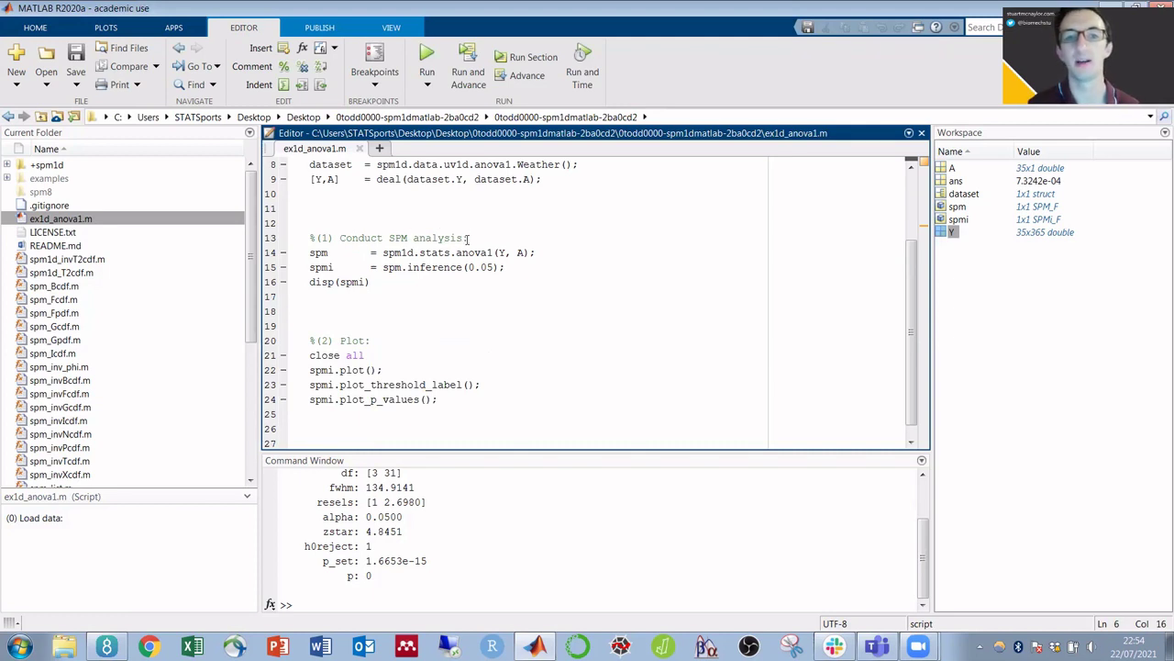
{"action": "left_click_drag", "start_coordinate": [467, 238], "coordinate": [340, 239]}
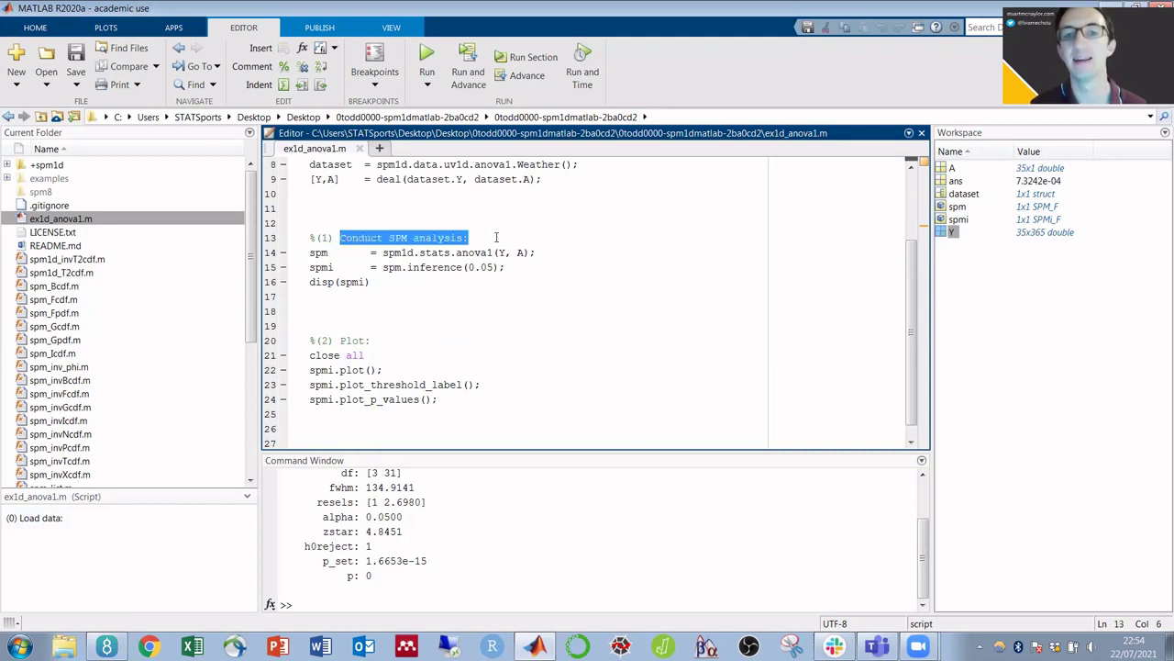
{"action": "left_click_drag", "start_coordinate": [497, 253], "coordinate": [522, 252]}
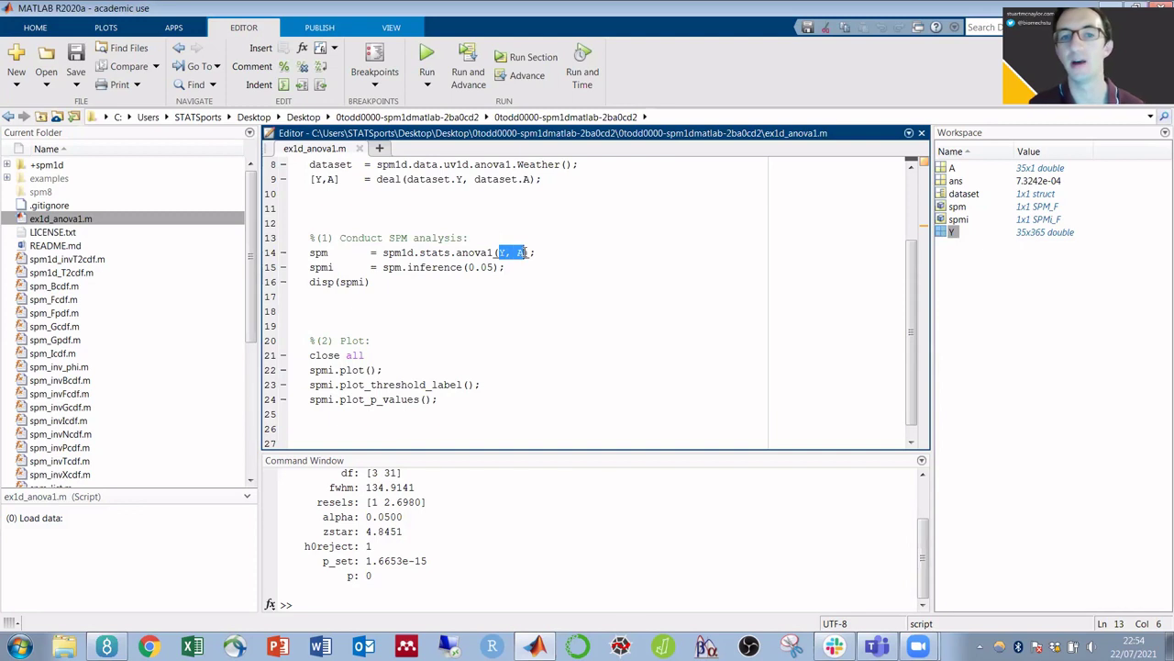
{"action": "left_click", "coordinate": [498, 252]}
{"action": "double_click", "coordinate": [521, 252]}
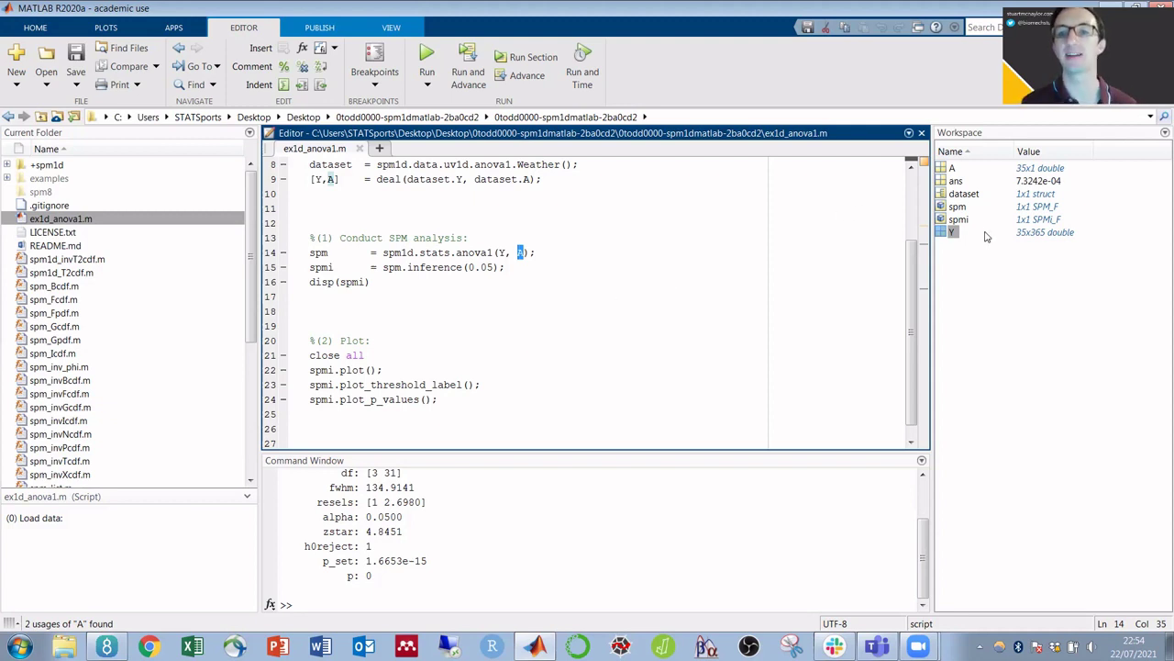
{"action": "left_click", "coordinate": [987, 261]}
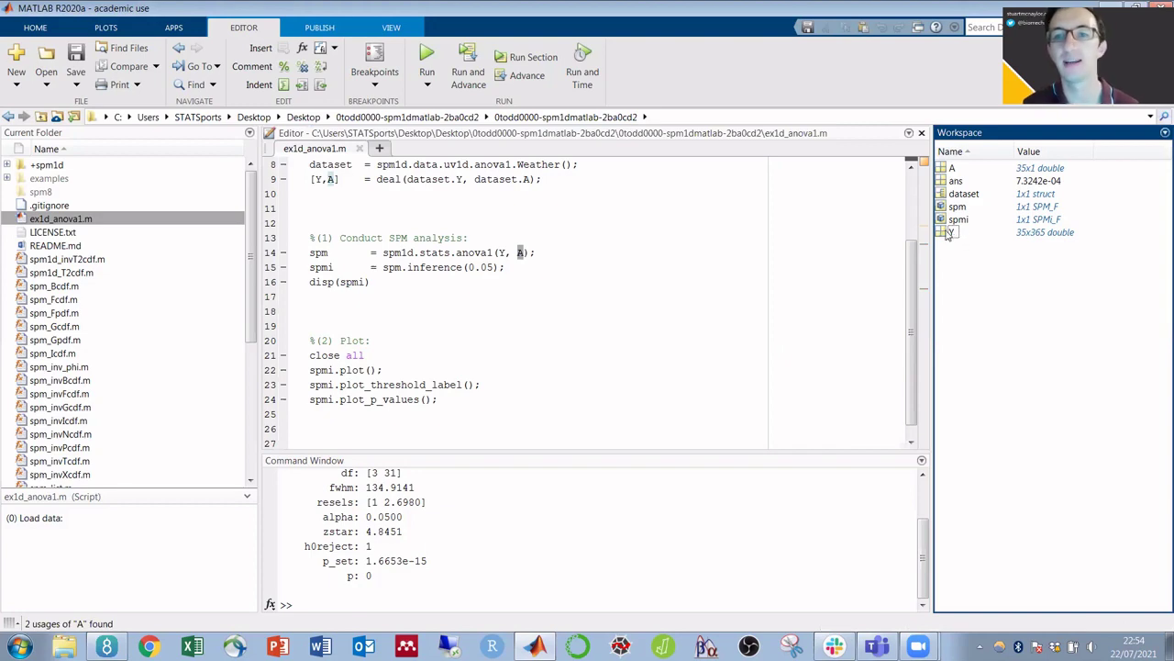
{"action": "double_click", "coordinate": [950, 232]}
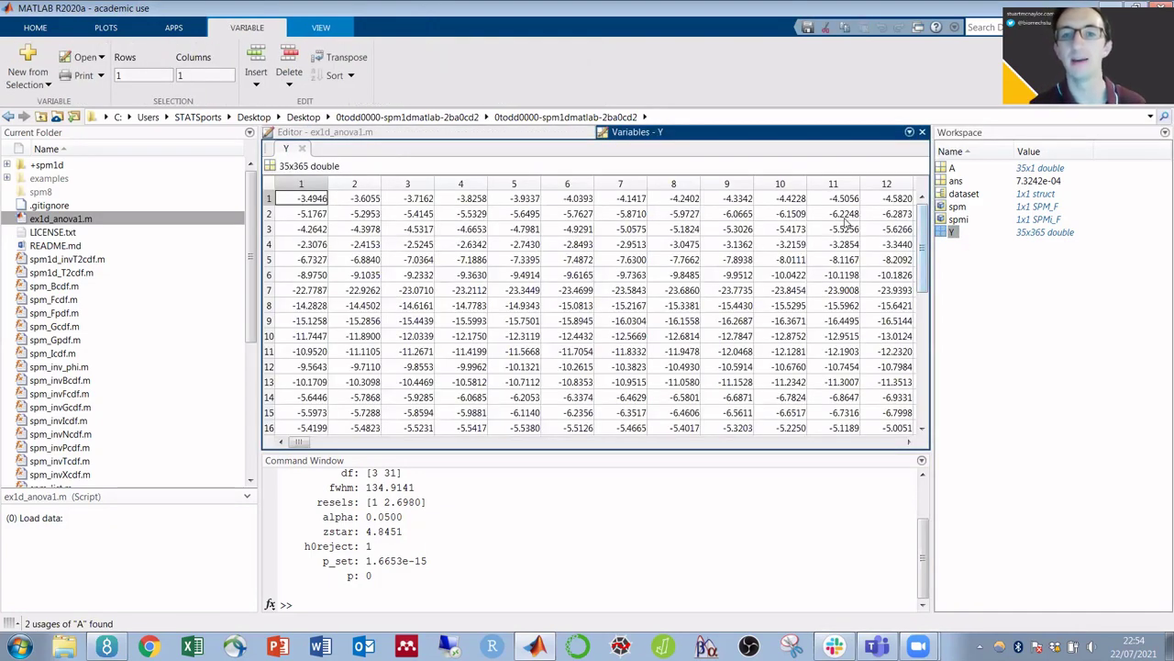
{"action": "mouse_move", "coordinate": [298, 441]}
{"action": "left_mouse_down"}
{"action": "mouse_move", "coordinate": [734, 443]}
{"action": "mouse_move", "coordinate": [299, 443]}
{"action": "left_mouse_up"}
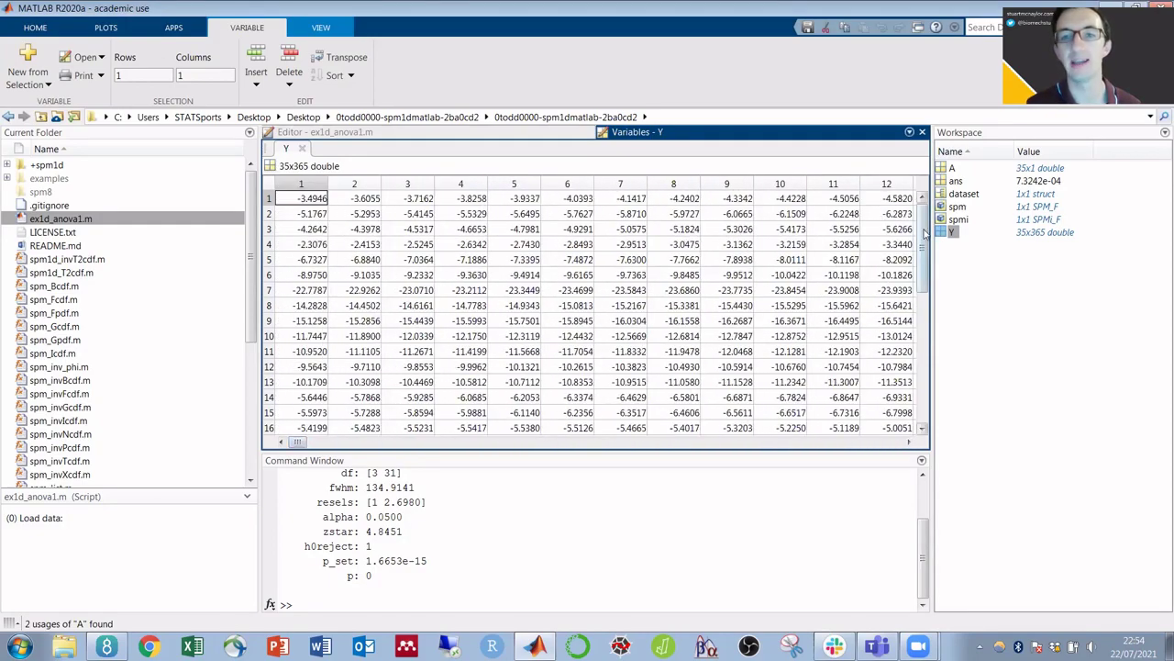
{"action": "left_click_drag", "start_coordinate": [925, 234], "coordinate": [925, 375]}
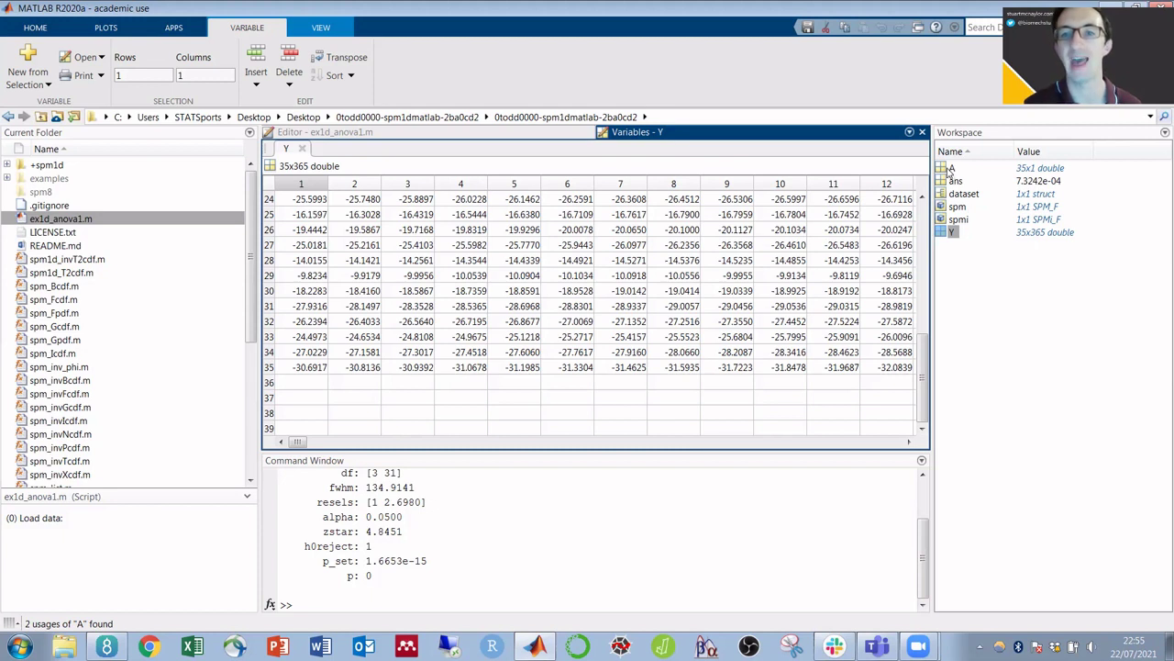
Step: Open the 35x1 variable A in the Variables editor next to Y
{"action": "left_click", "coordinate": [945, 169]}
{"action": "double_click", "coordinate": [945, 169]}
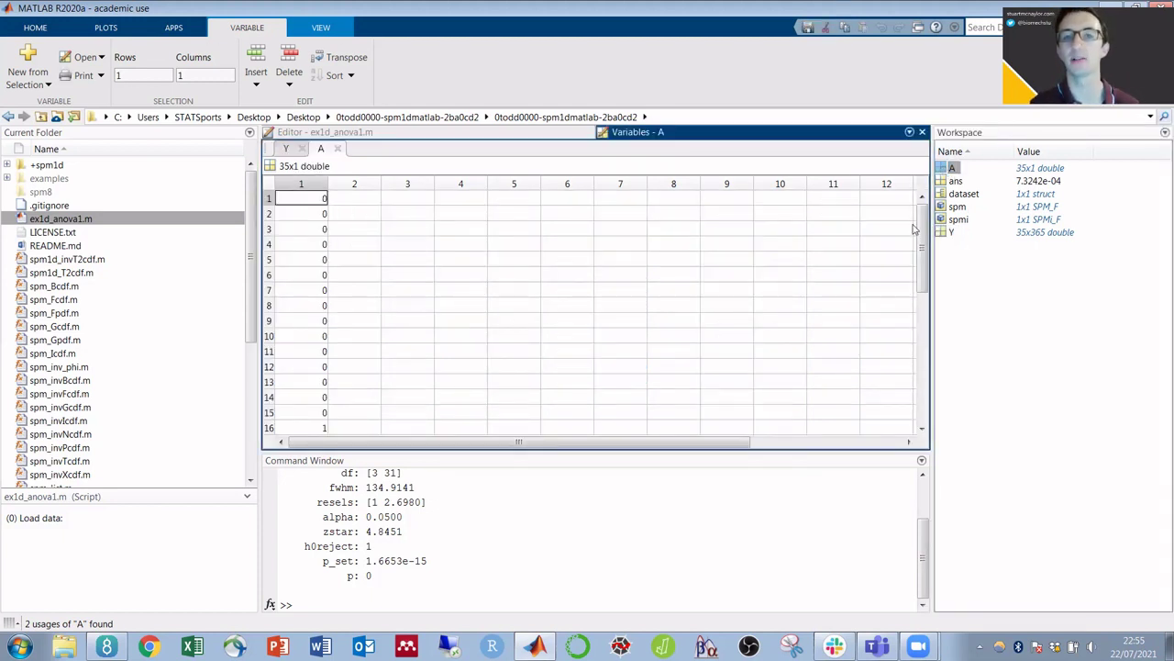
{"action": "left_click_drag", "start_coordinate": [925, 223], "coordinate": [915, 375]}
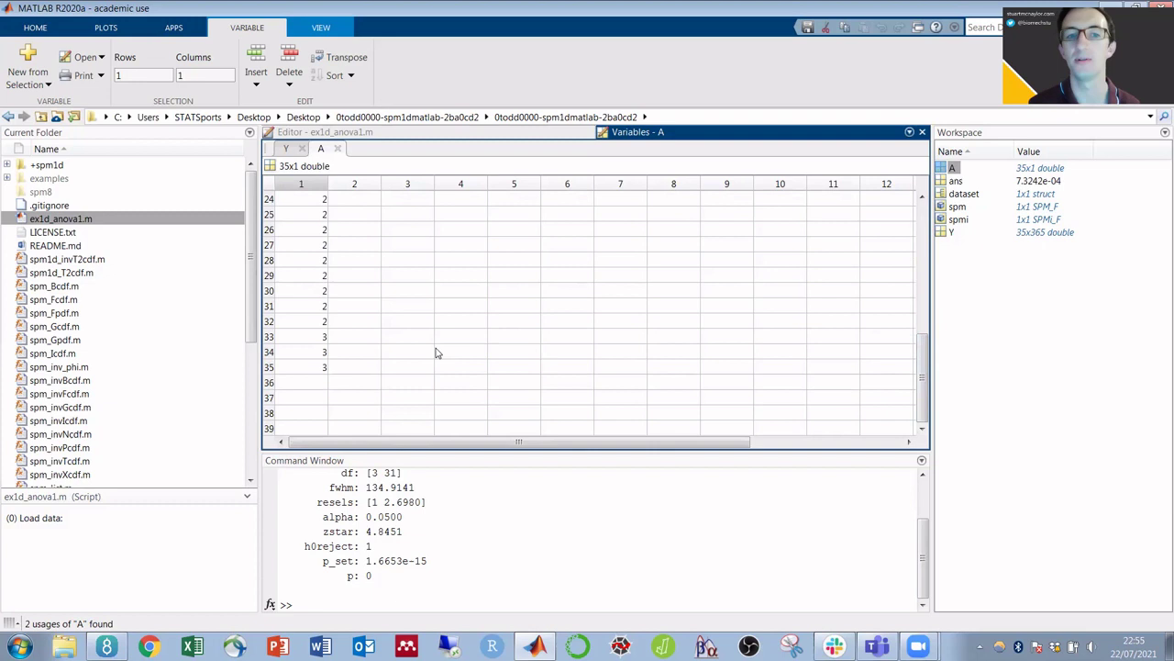
{"action": "scroll", "coordinate": [332, 359], "scroll_direction": "up", "scroll_amount": 7}
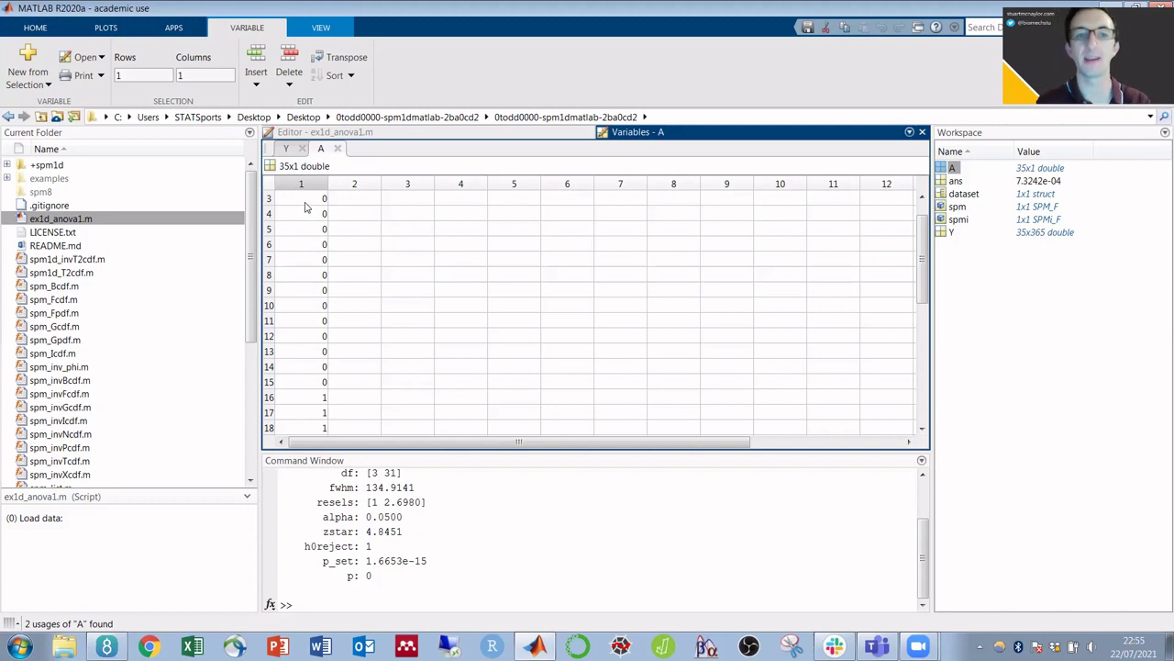
Step: Select A's row blocks for groups 0, 1 (rows 16–20), 2 and 3 (rows 33–35)
{"action": "left_click_drag", "start_coordinate": [309, 202], "coordinate": [309, 372]}
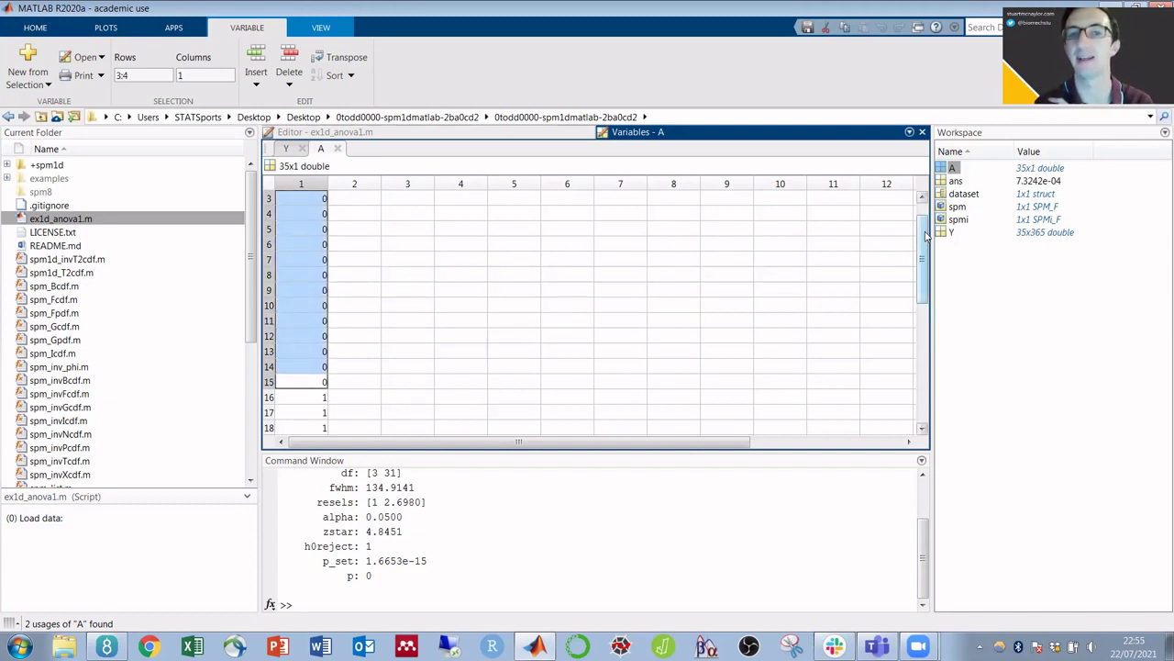
{"action": "scroll", "coordinate": [925, 236], "scroll_direction": "down", "scroll_amount": 3}
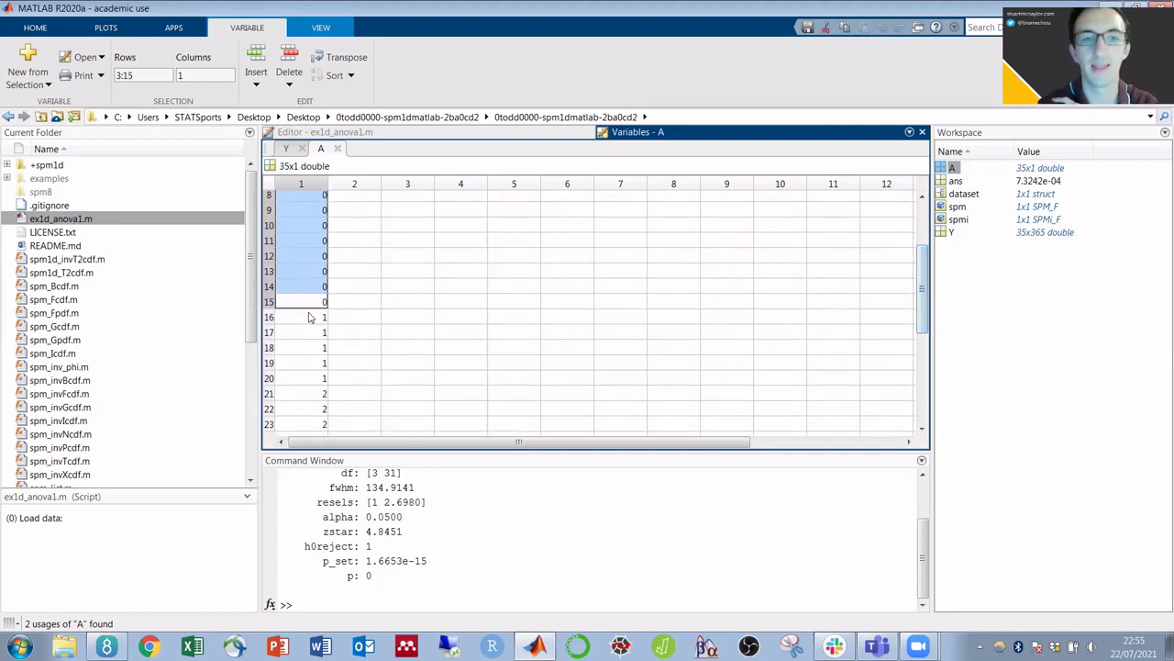
{"action": "left_click_drag", "start_coordinate": [313, 317], "coordinate": [312, 379]}
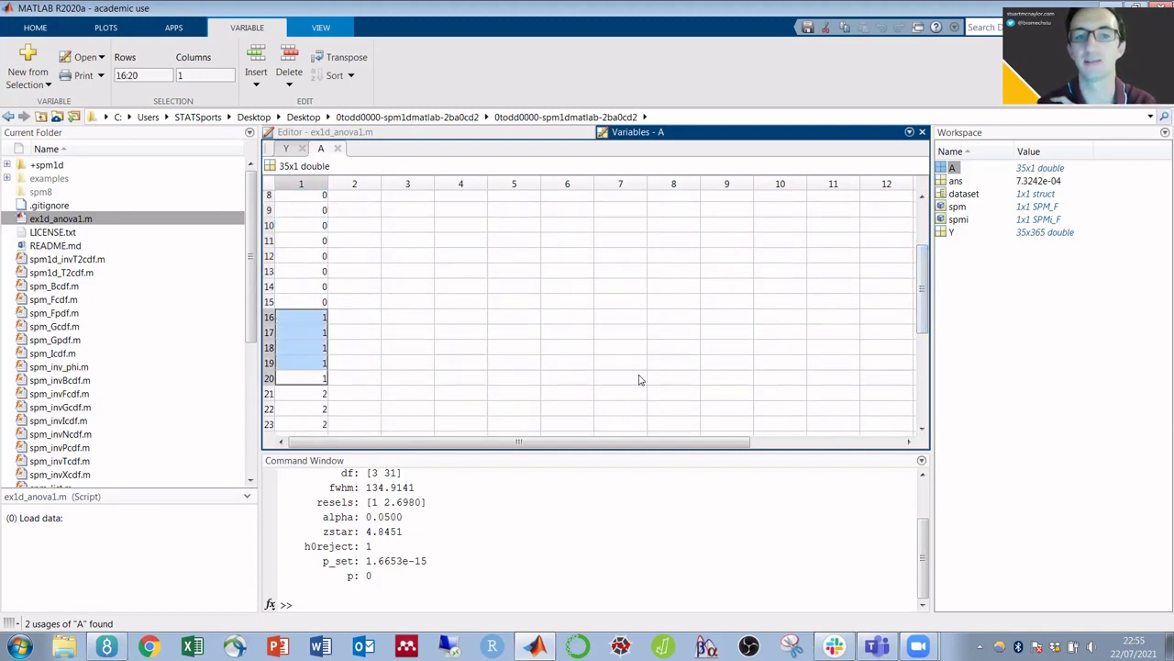
{"action": "scroll", "coordinate": [925, 299], "scroll_direction": "down", "scroll_amount": 1}
{"action": "scroll", "coordinate": [925, 299], "scroll_direction": "down", "scroll_amount": 2}
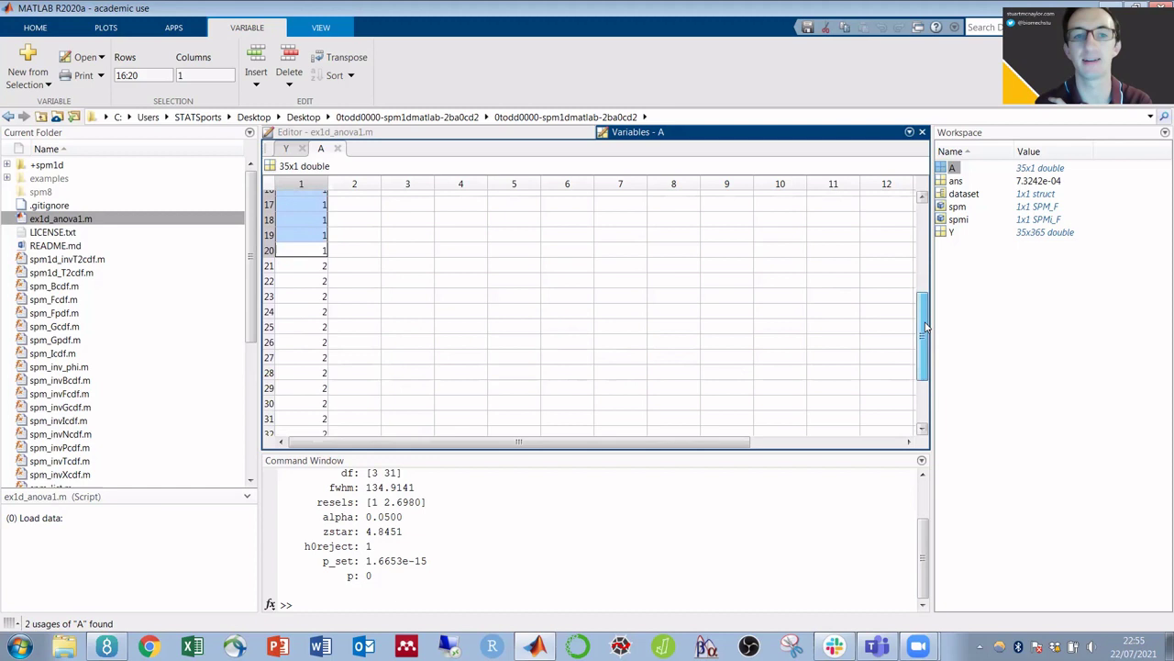
{"action": "left_click_drag", "start_coordinate": [302, 265], "coordinate": [316, 339]}
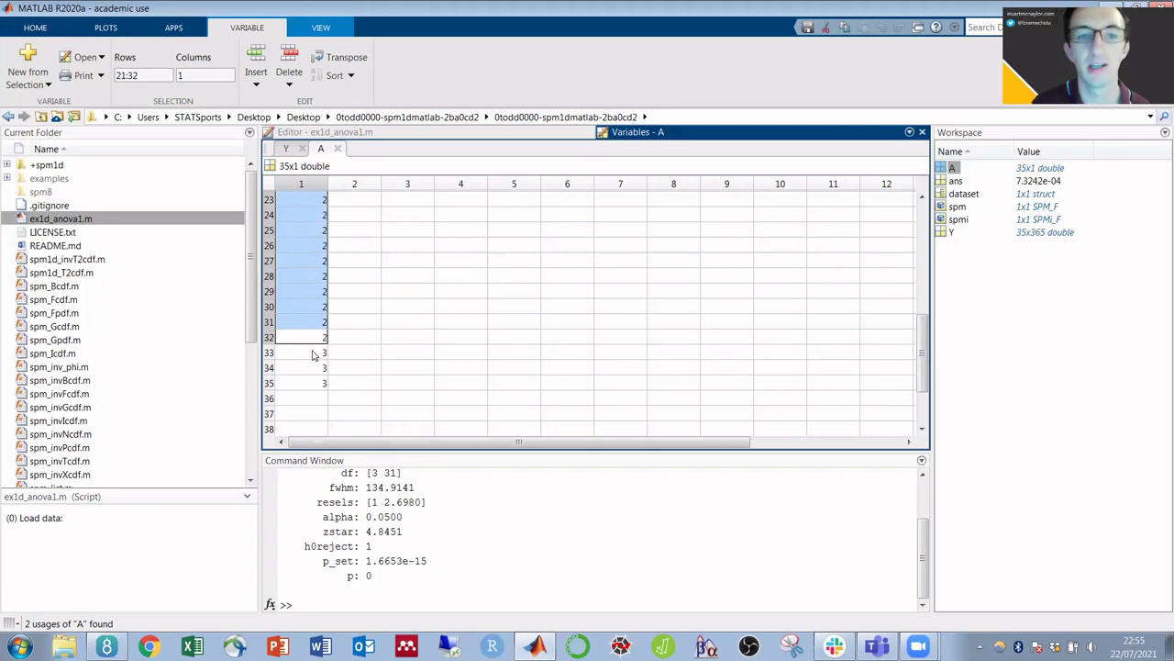
{"action": "left_click_drag", "start_coordinate": [312, 354], "coordinate": [307, 382]}
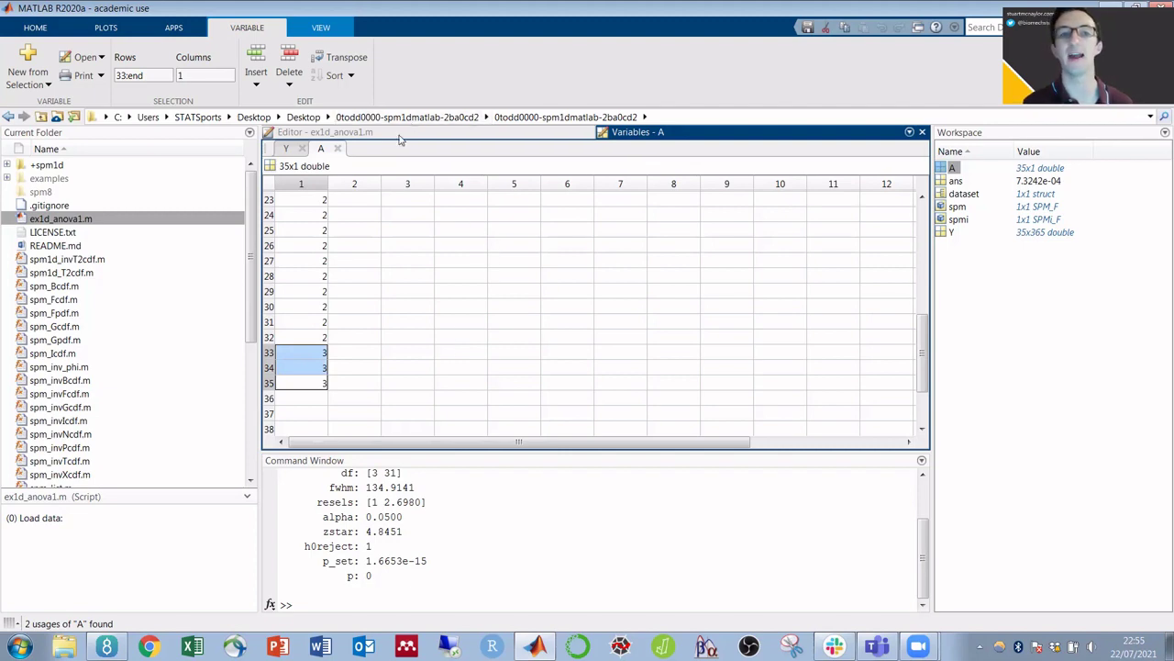
Step: Review Y, then highlight the Y and A arguments in the script's anova1 call
{"action": "left_click", "coordinate": [290, 148]}
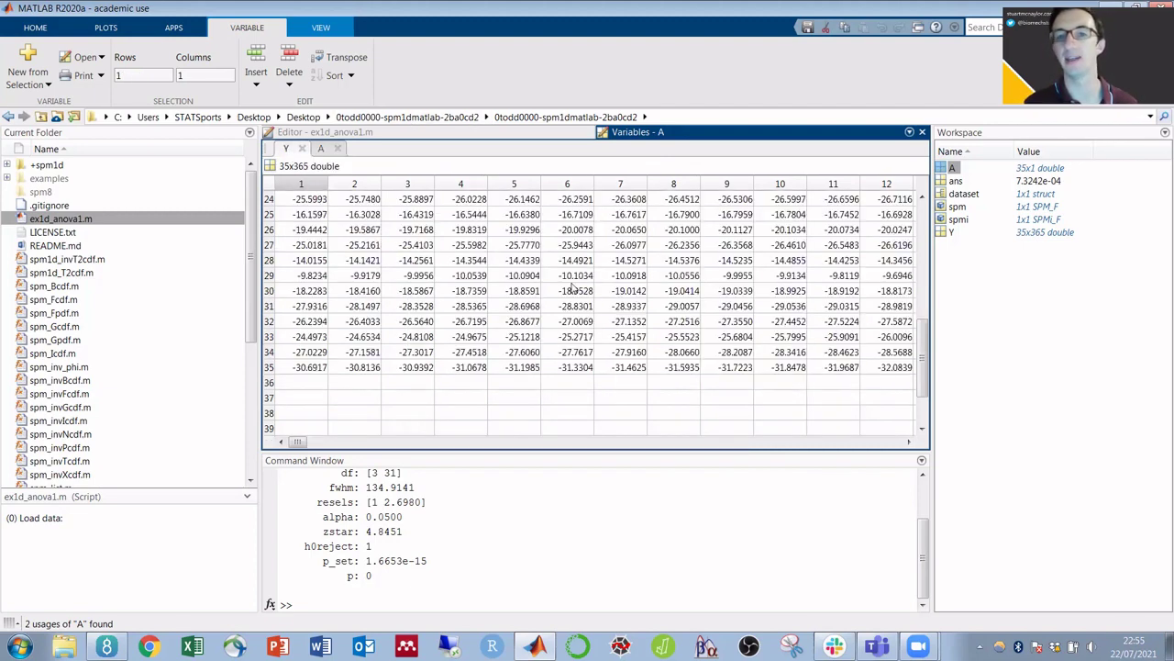
{"action": "scroll", "coordinate": [642, 257], "scroll_direction": "up", "scroll_amount": 8}
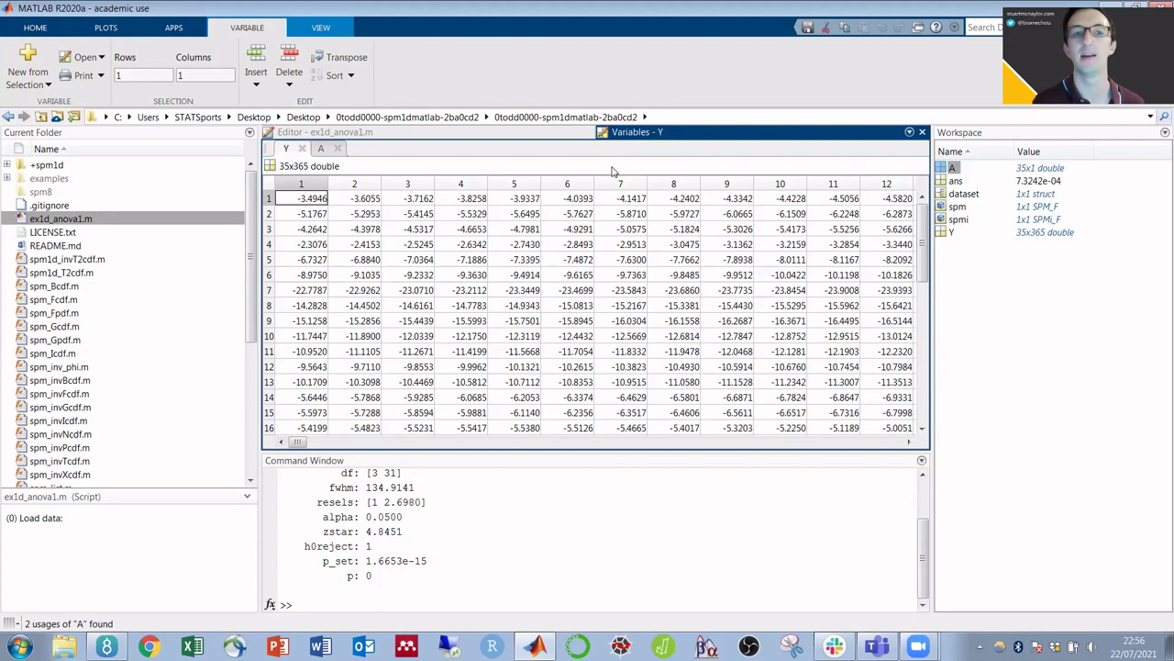
{"action": "left_click", "coordinate": [426, 132]}
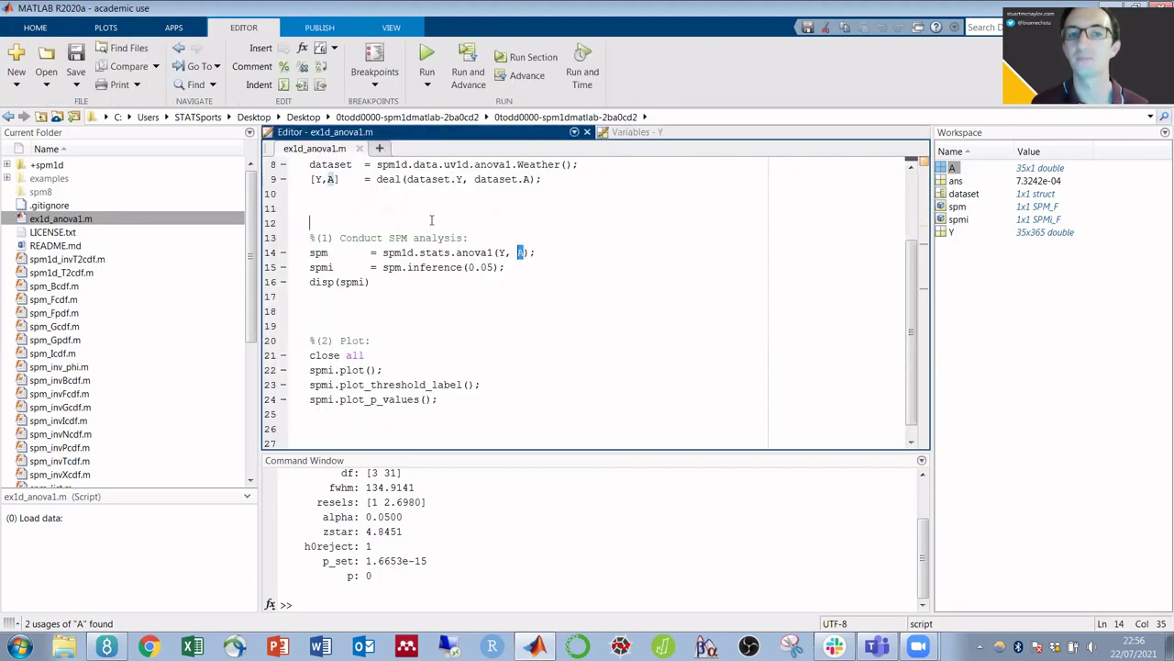
{"action": "scroll", "coordinate": [431, 220], "scroll_direction": "up", "scroll_amount": 3}
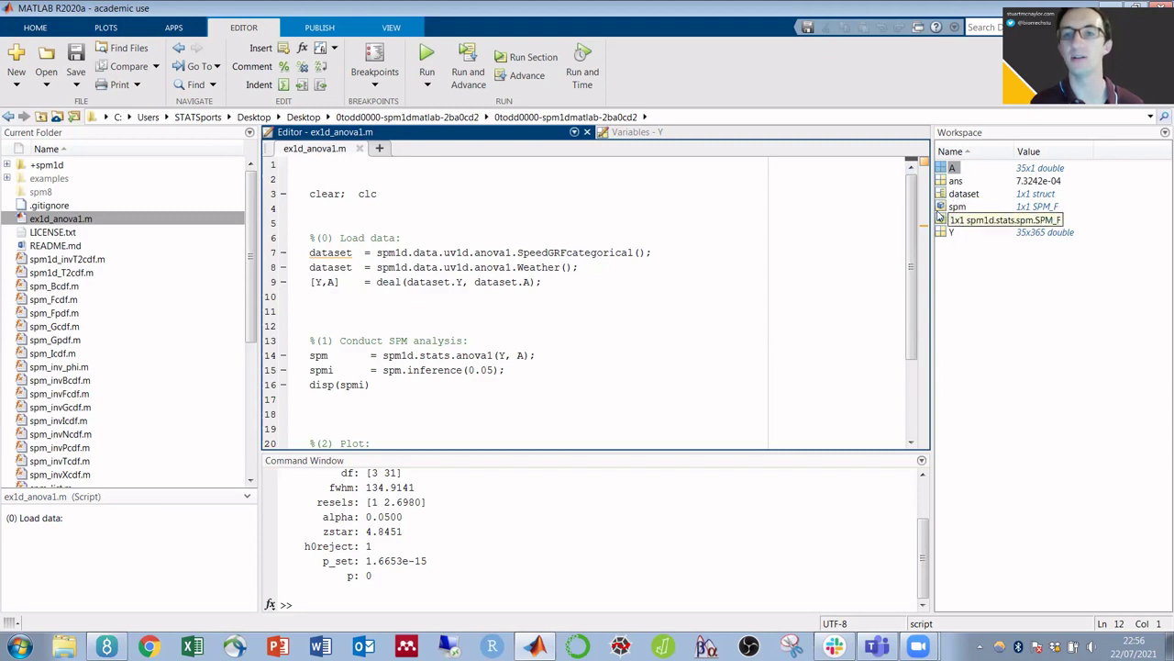
{"action": "double_click", "coordinate": [501, 355]}
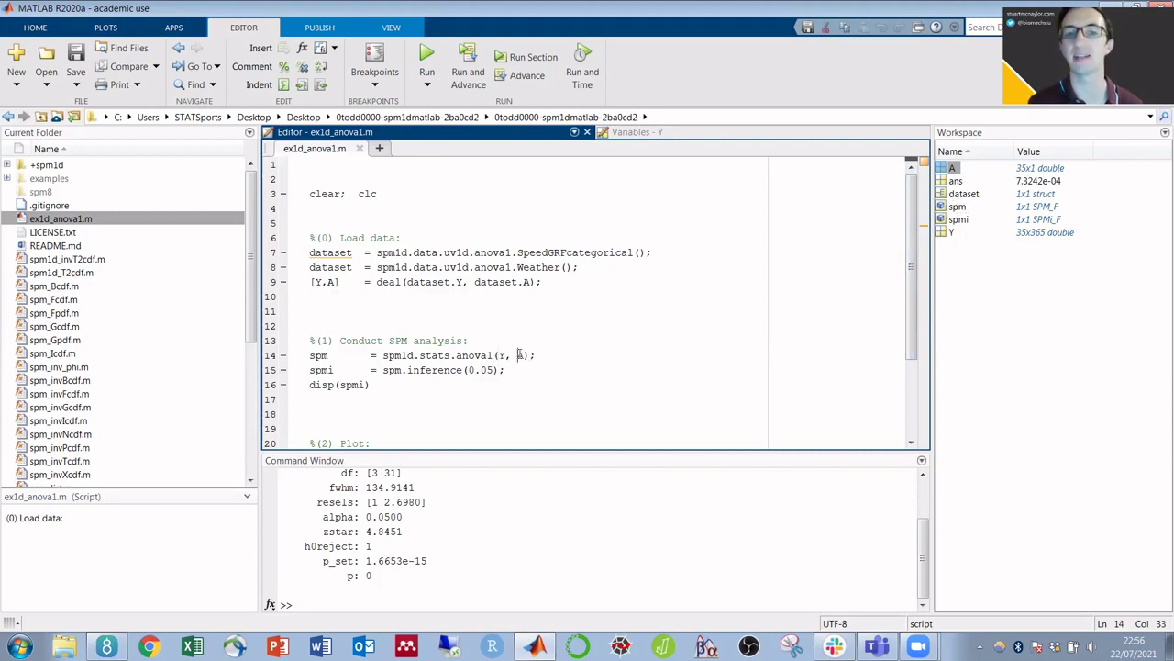
{"action": "double_click", "coordinate": [519, 355]}
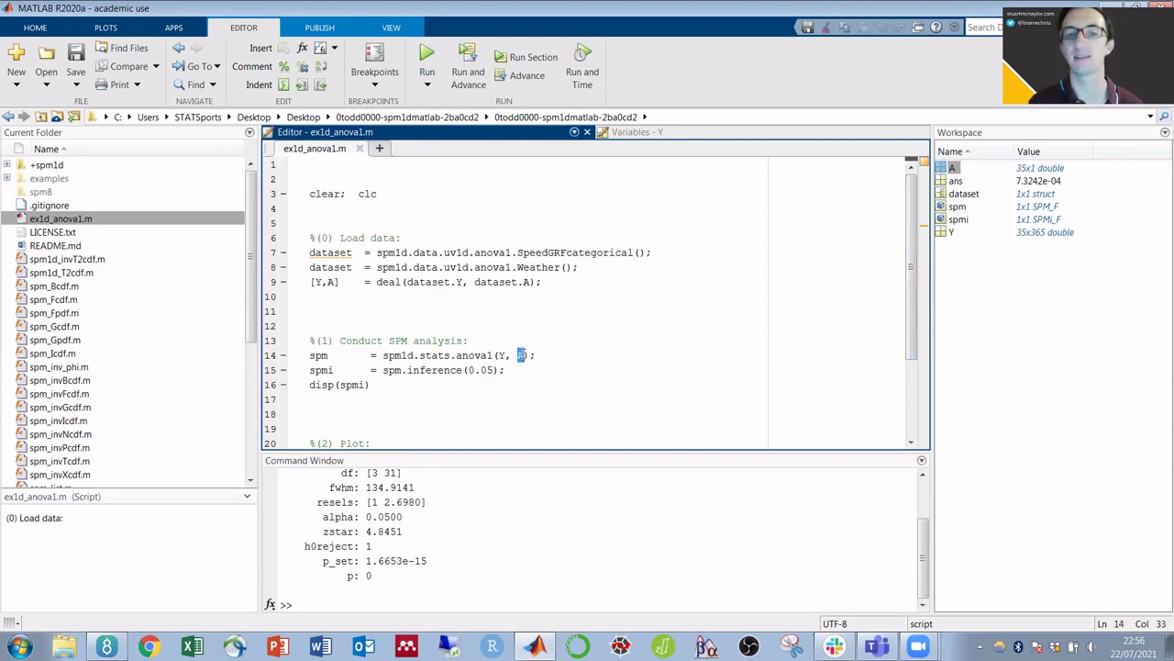
Step: Rerun ex1d_anova1.m and close the resulting SPM{F} figure
{"action": "left_click", "coordinate": [427, 57]}
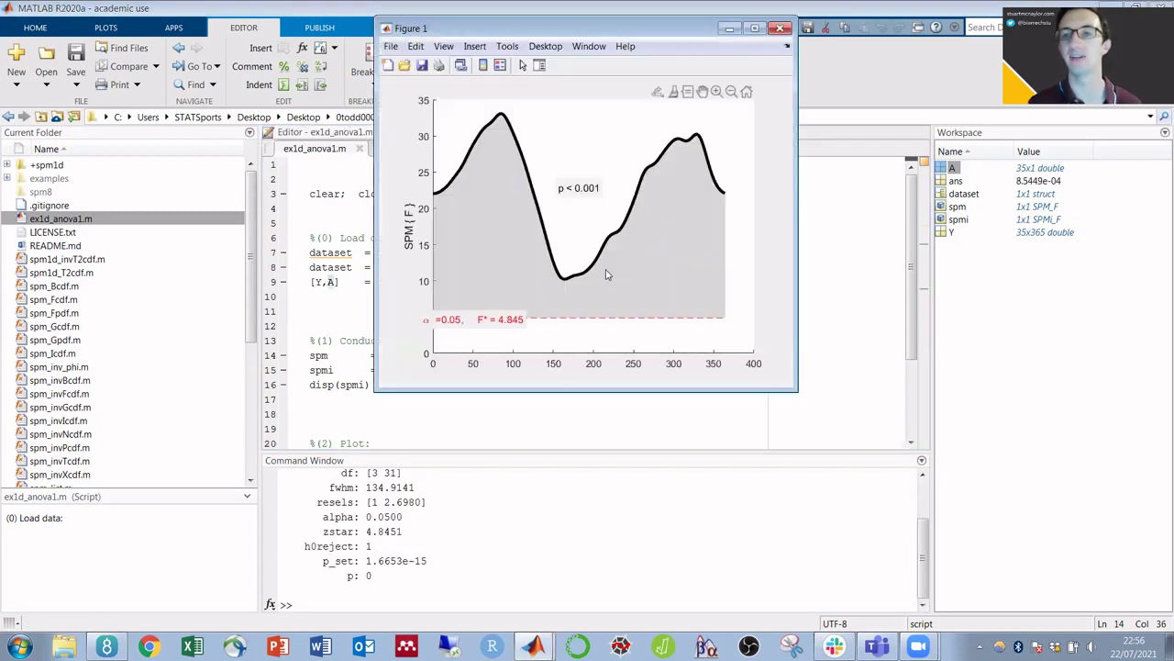
{"action": "left_click", "coordinate": [778, 31]}
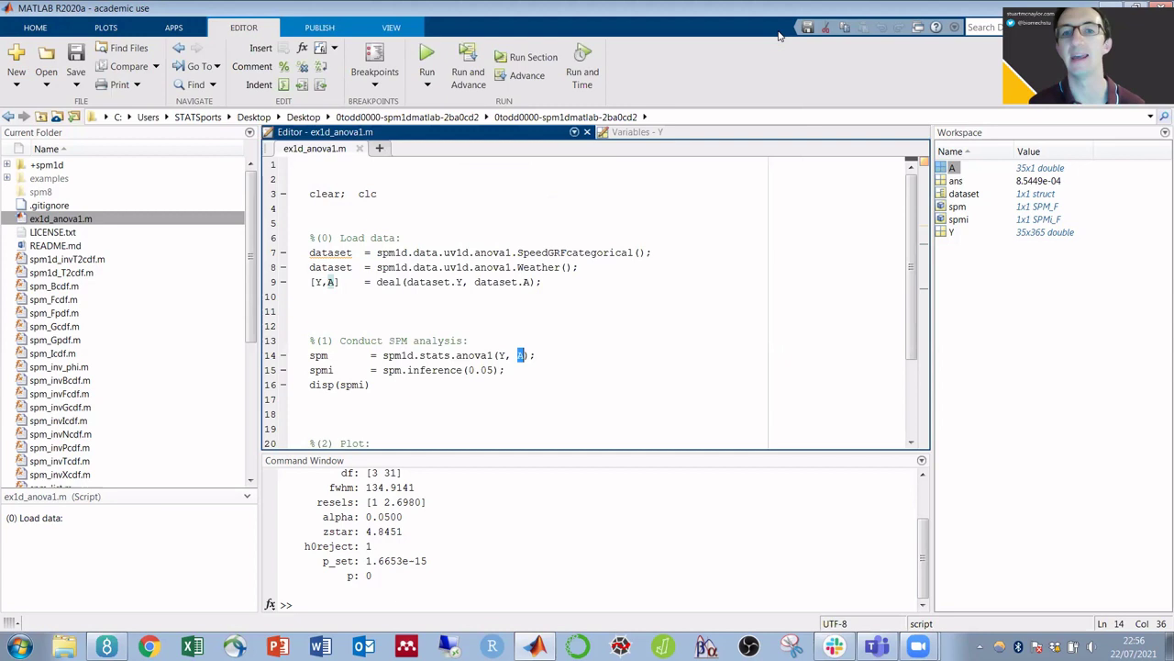
{"action": "left_click", "coordinate": [668, 208]}
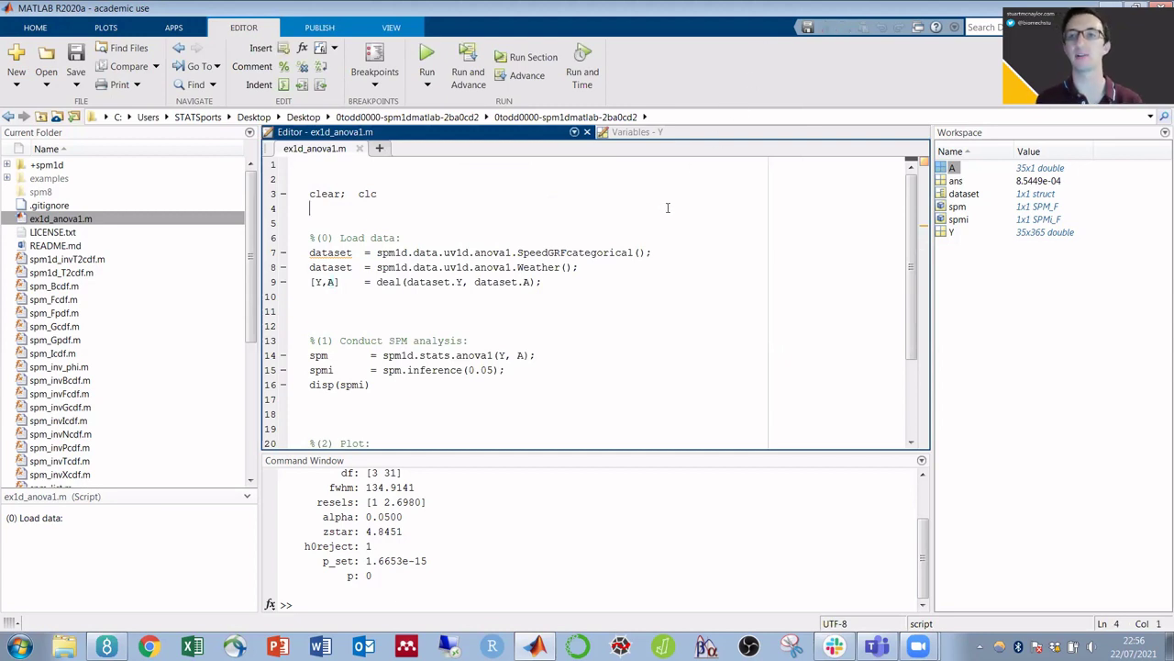
Step: Show the spm_Gcdf.m Gamma cumulative distribution description in the Current Folder browser
{"action": "left_click", "coordinate": [53, 327]}
{"action": "scroll", "coordinate": [83, 386], "scroll_direction": "down", "scroll_amount": 2}
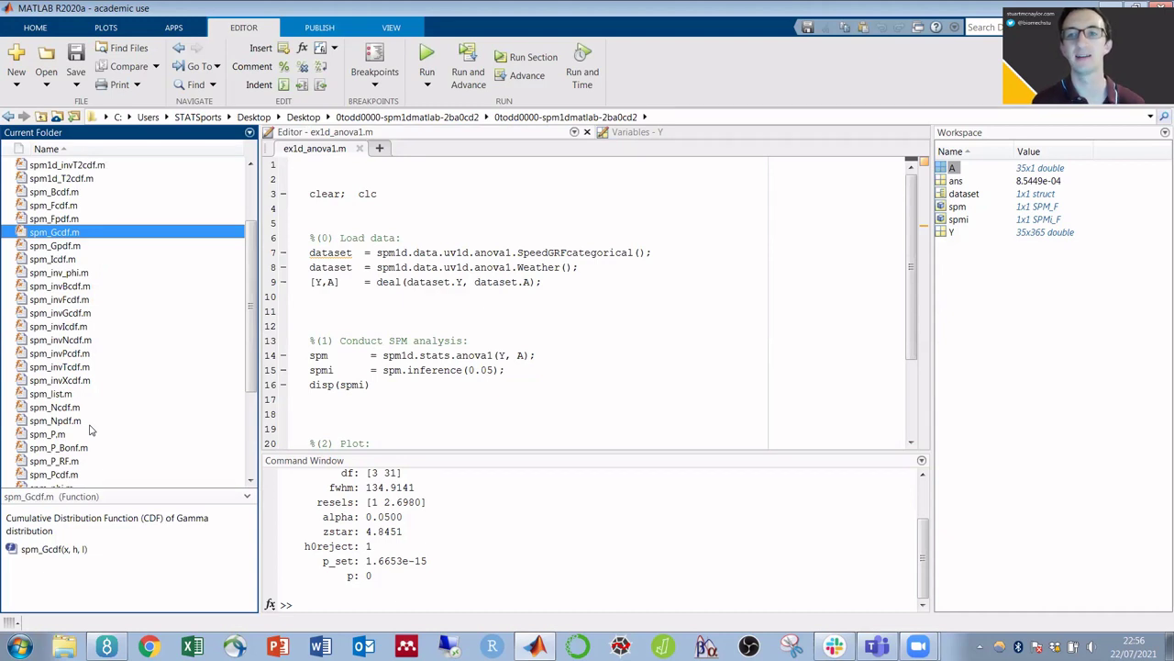